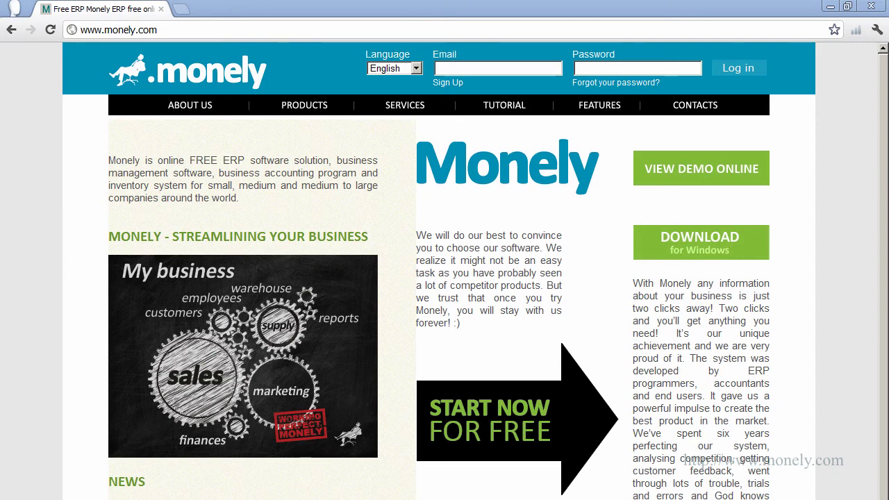
Download the Windows version of Monely, run monely_free.exe and keep English as the installation language.
click(709, 247)
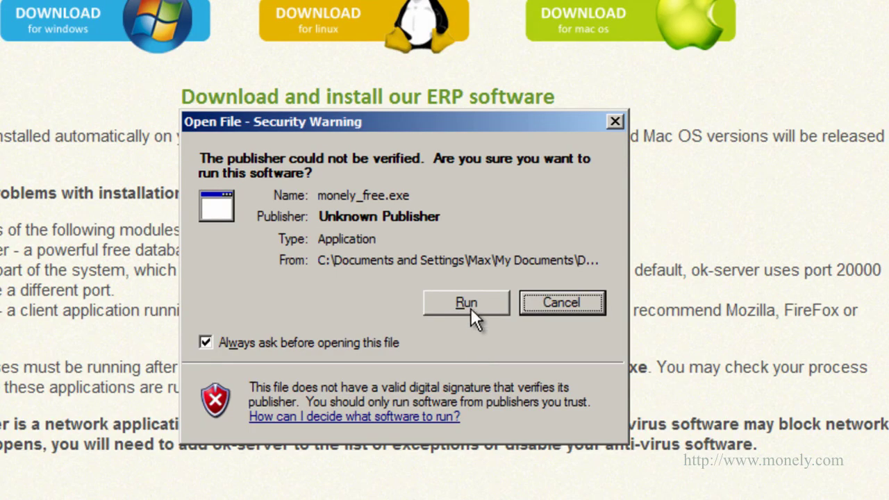
click(470, 307)
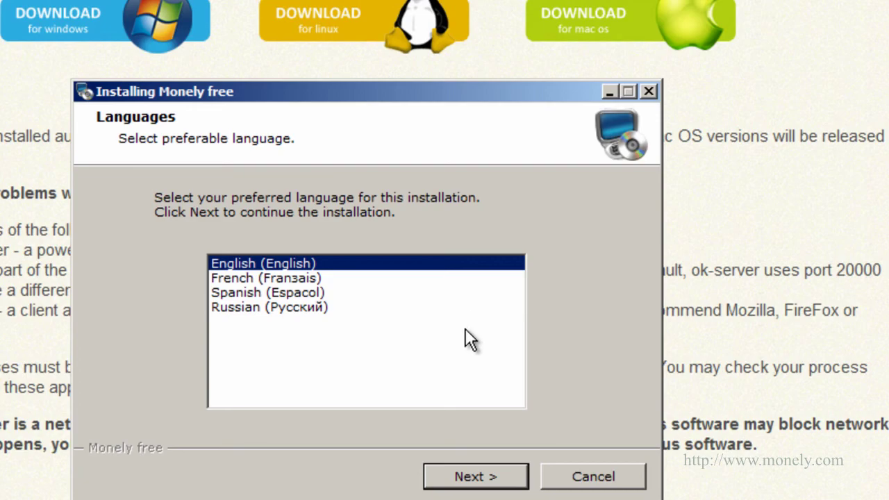
click(465, 474)
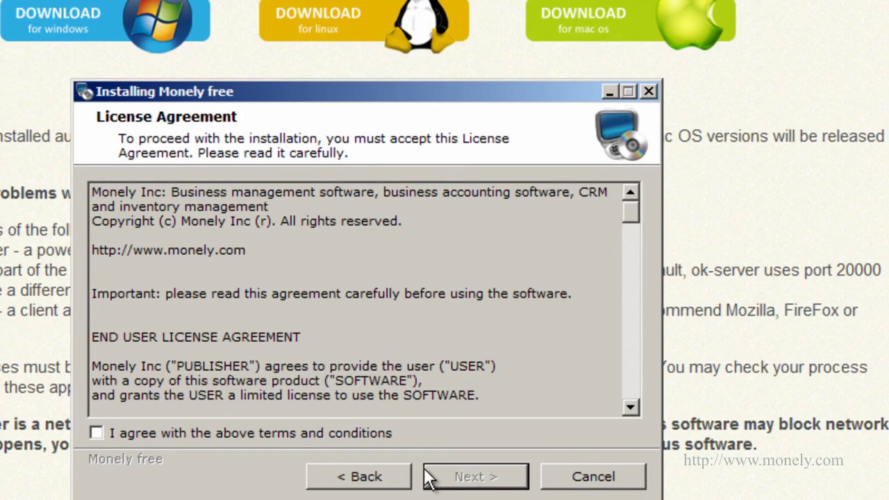
Read through the license agreement and accept its terms and conditions.
drag(630, 215, 633, 391)
click(199, 433)
click(466, 469)
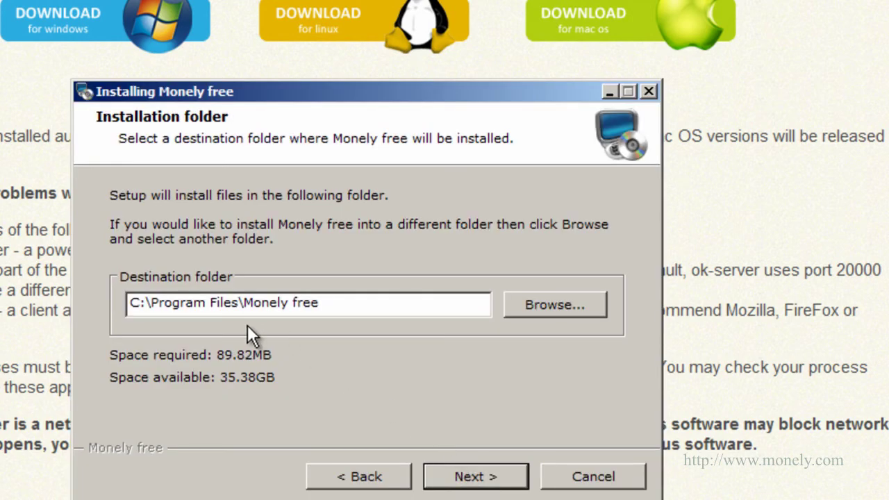
Install Monely free into C:\Program Files\Monely free and unblock ok-server in Windows Firewall.
click(450, 474)
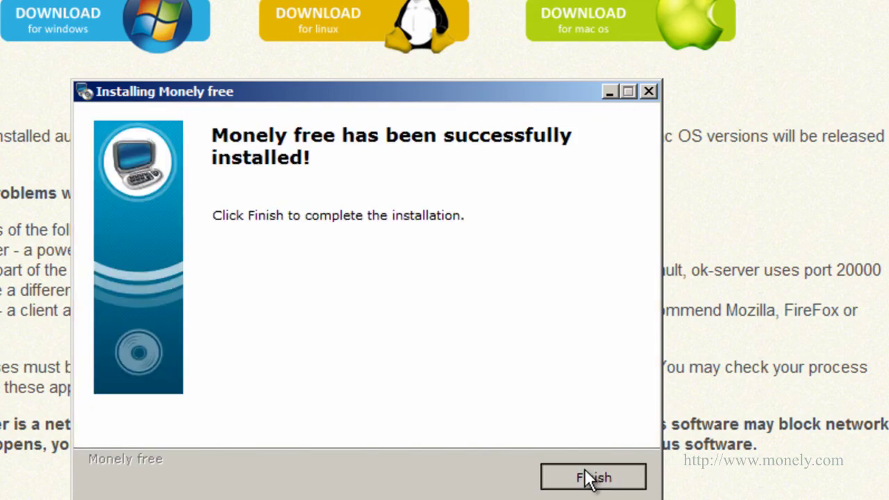
click(585, 478)
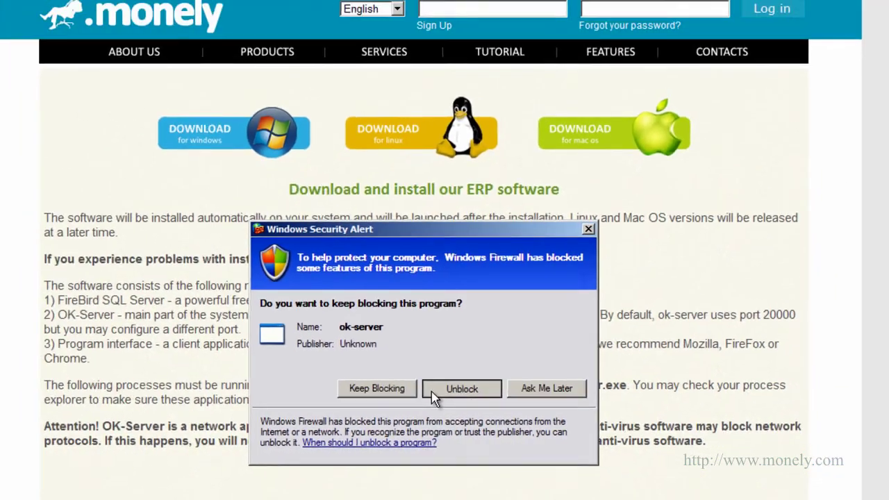
click(419, 372)
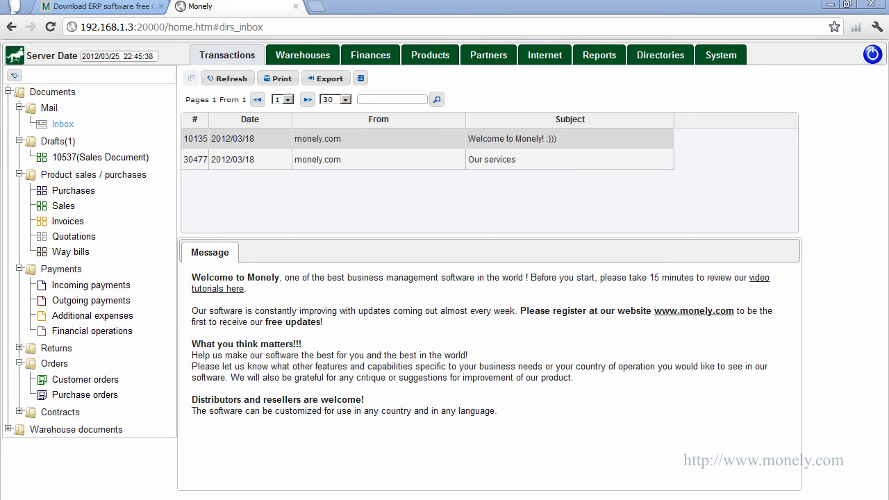
Close the Monely browser page and relaunch Monely ERP from the installed Windows programs.
click(295, 7)
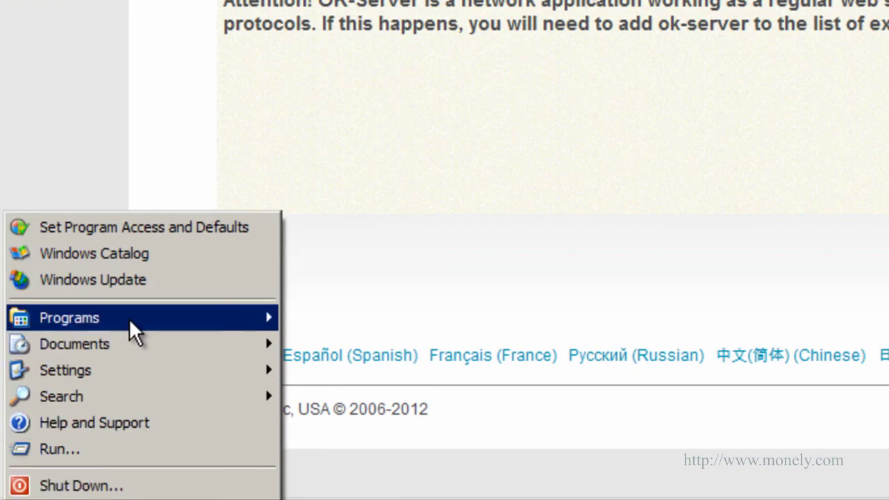
mouse_move(128, 318)
mouse_move(379, 480)
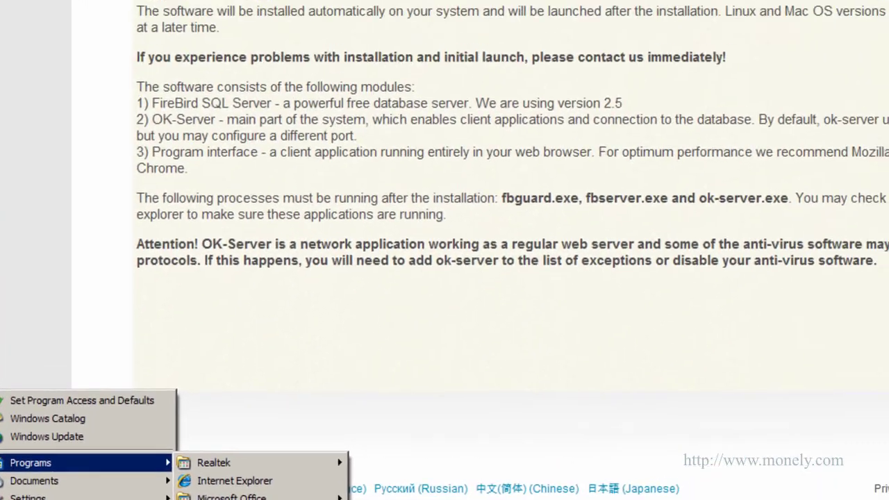
click(566, 398)
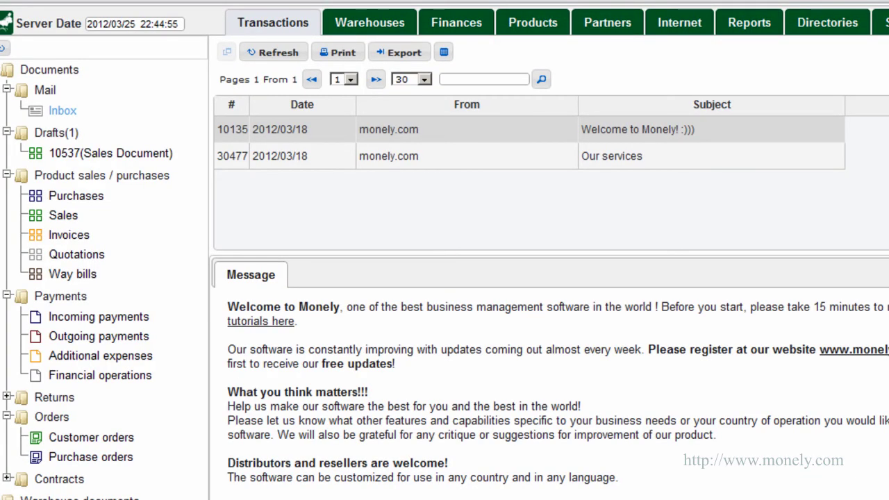
Check in Windows Task Manager that the fbguard.exe, fbserver.exe and ok-server.exe processes are running.
key(ctrl+shift+Escape)
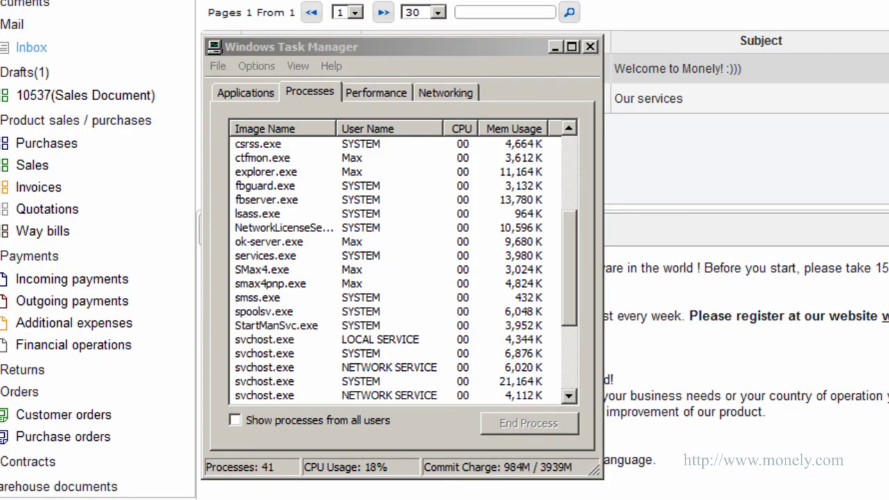
click(285, 184)
click(286, 197)
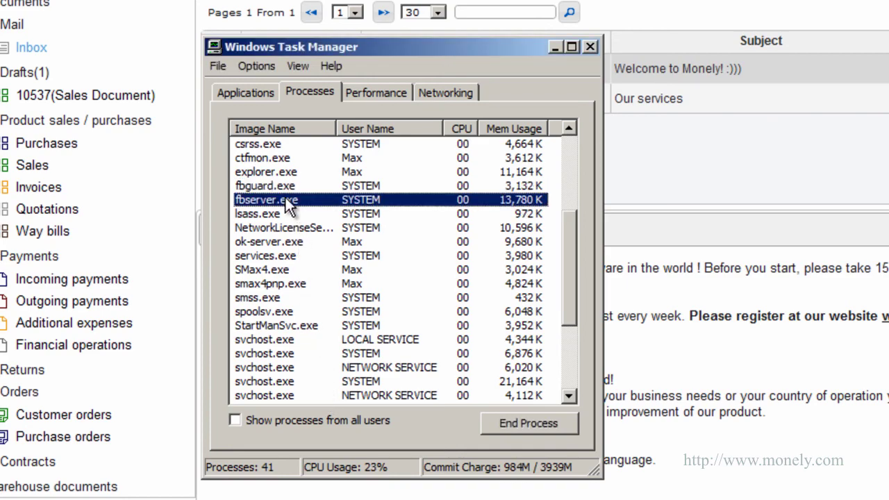
click(288, 241)
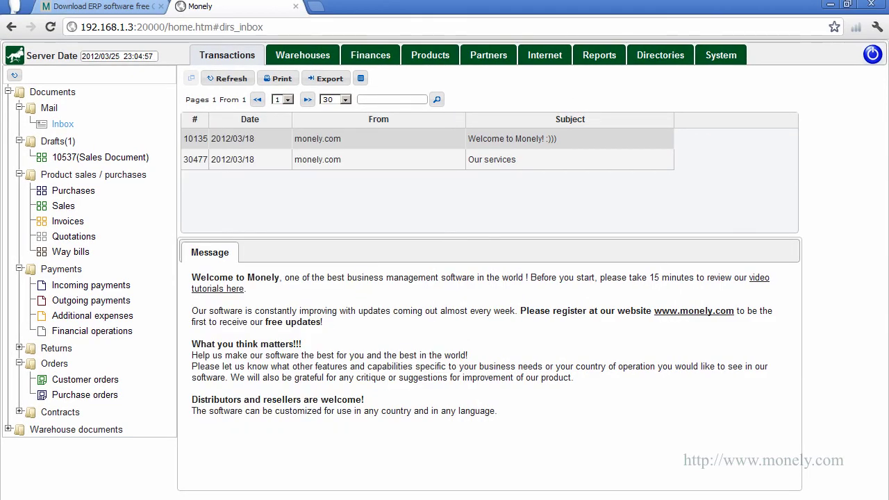
Open the video tutorials linked in the welcome message and view the Monely website's tutorial page.
click(228, 289)
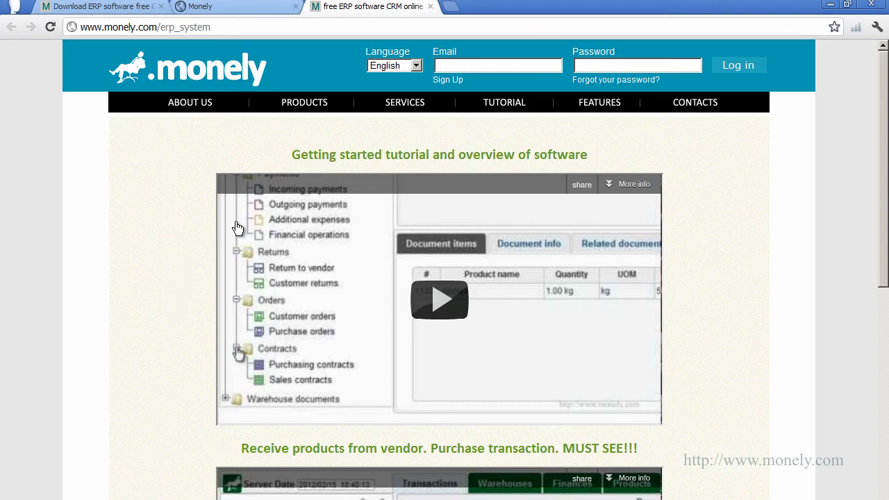
click(507, 105)
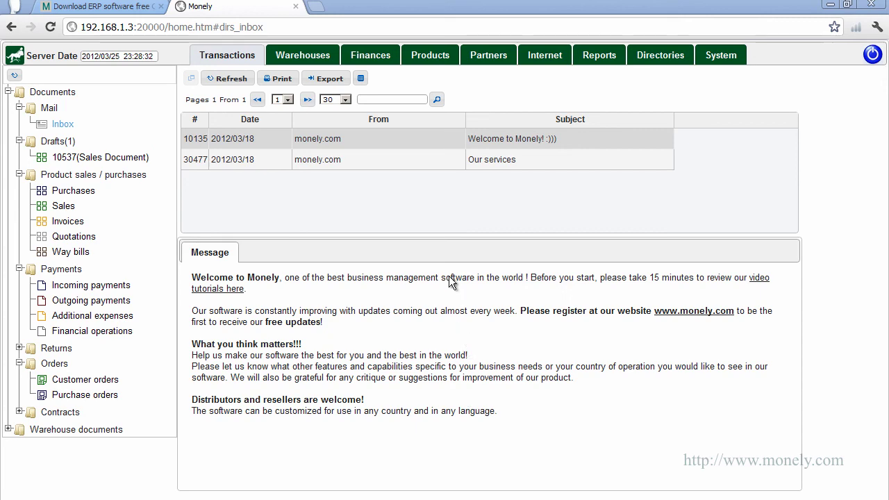
View the Sony BRAVIA 32" product record and the sample customer and vendor partner records.
click(412, 61)
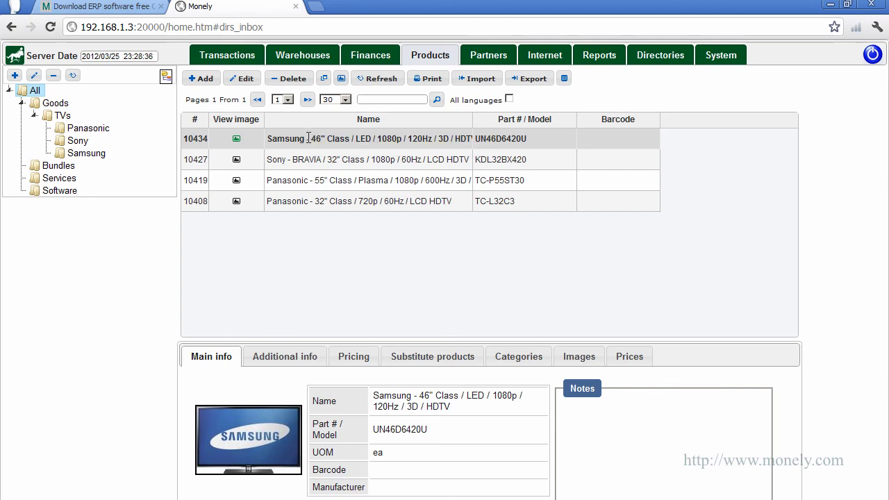
click(301, 160)
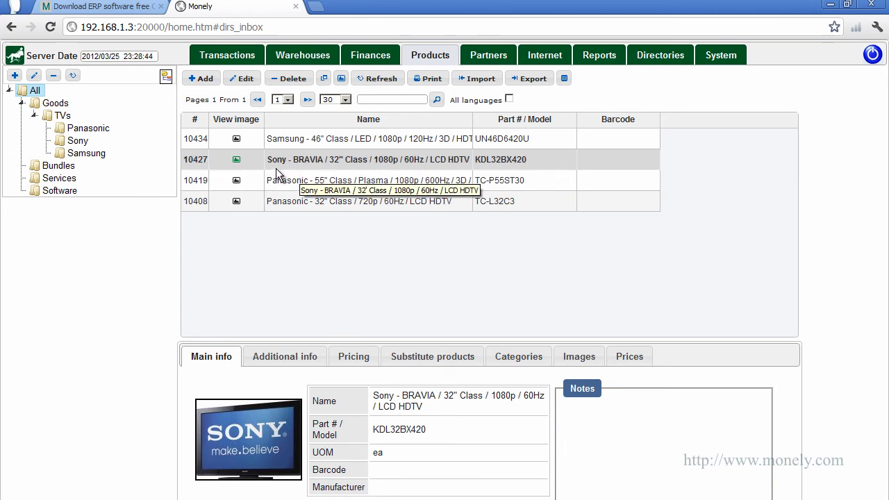
click(479, 53)
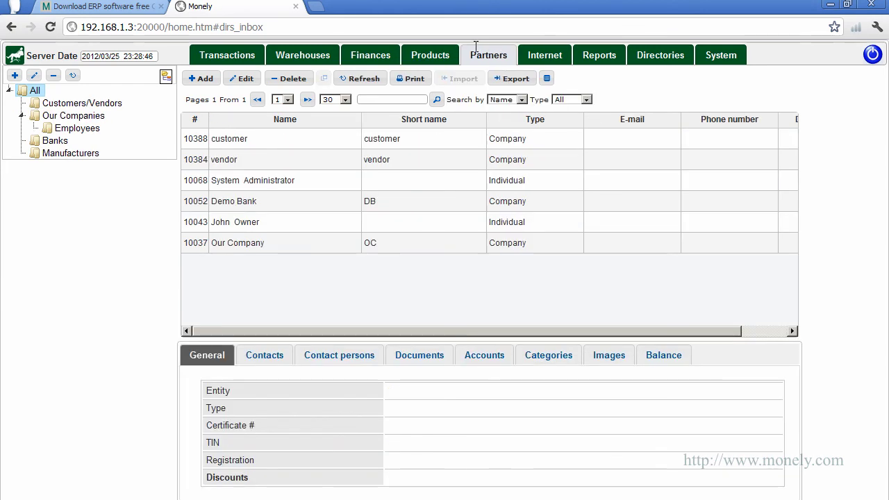
click(313, 137)
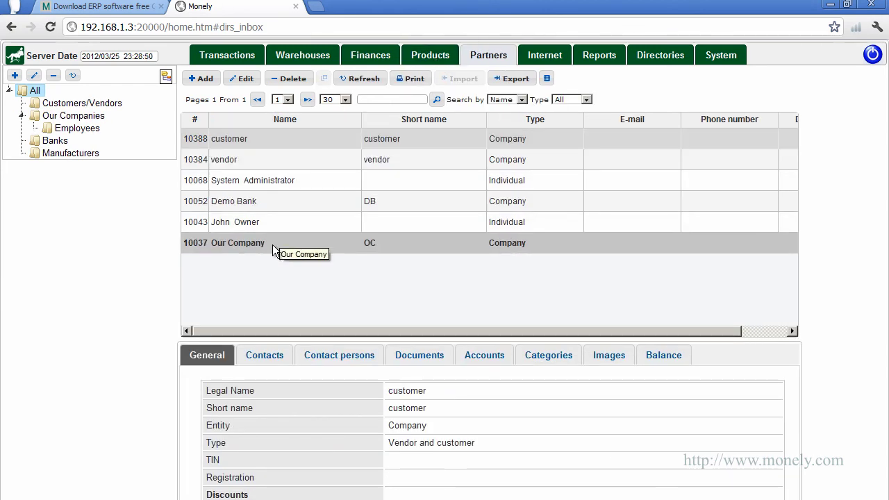
click(291, 162)
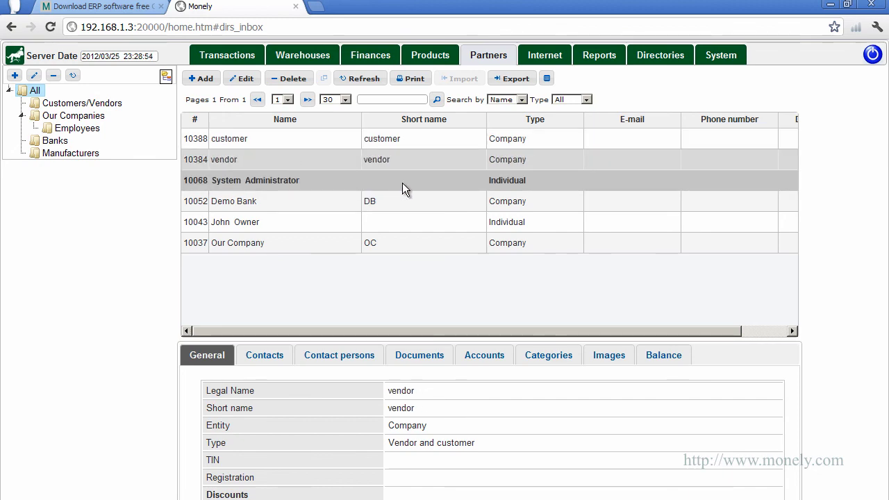
View the purchases list and the items of sales document 10537 among the transactions.
click(233, 58)
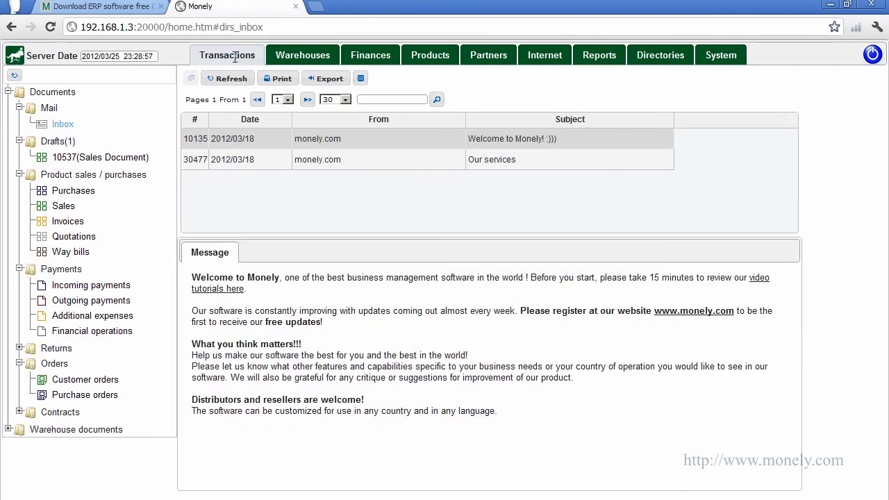
click(84, 197)
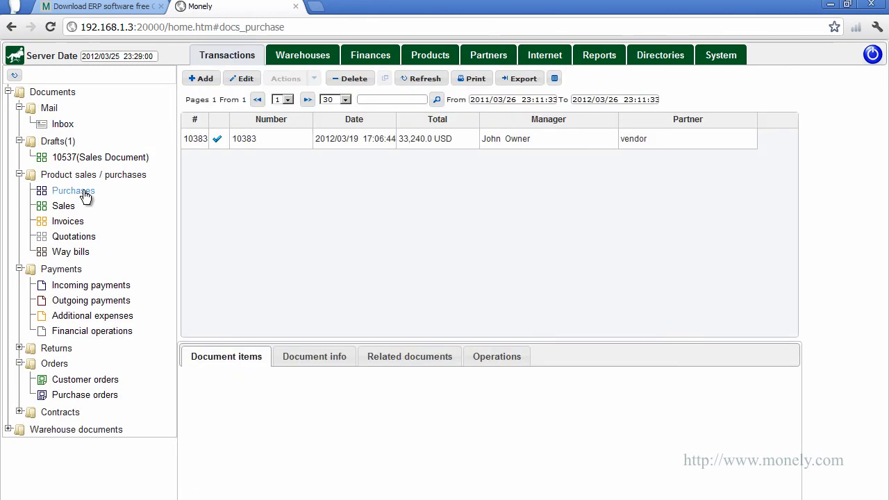
click(72, 208)
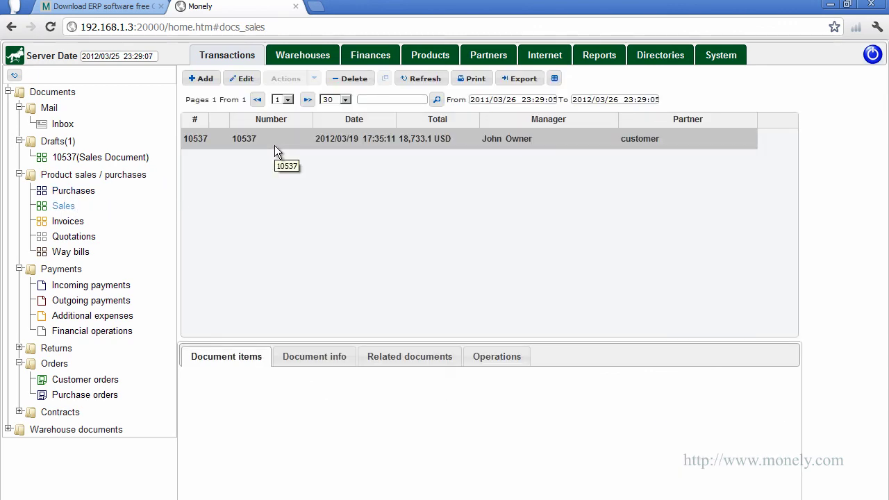
click(275, 146)
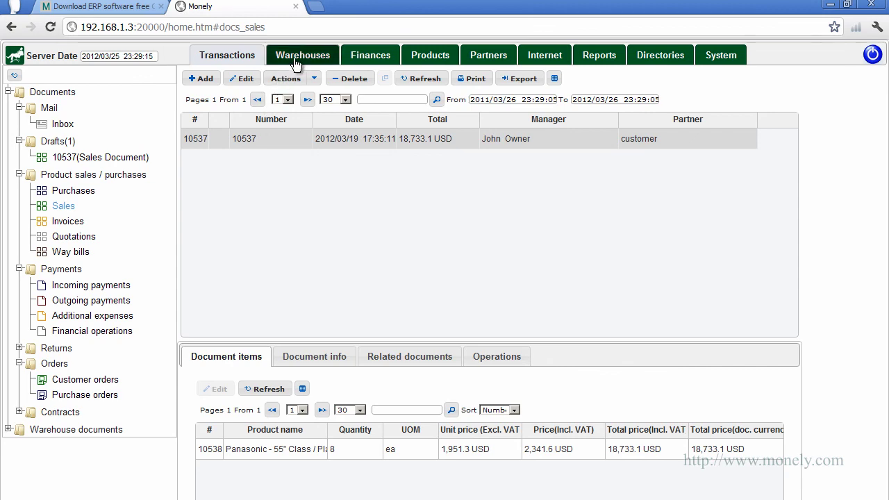
Examine the Panasonic 32" TV in the warehouse stock list and open the finances section.
click(296, 57)
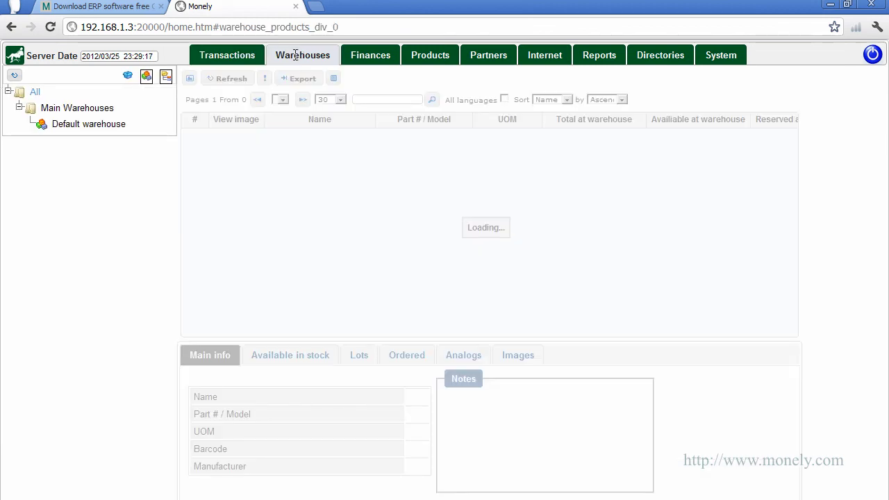
click(301, 138)
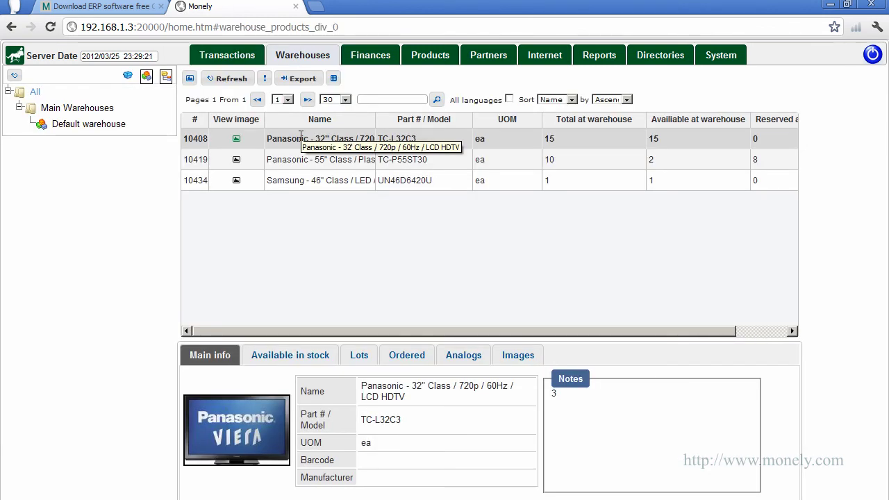
click(381, 55)
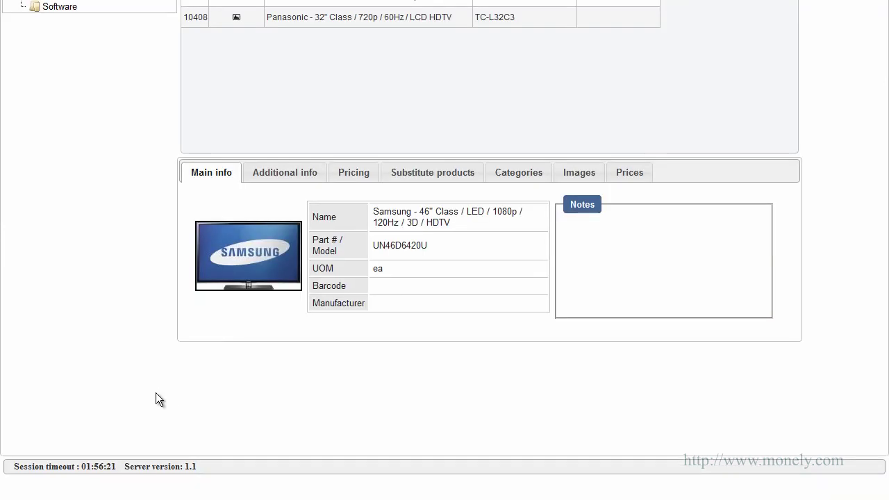
Launch Monely ERP from the Monely free group of the installed Windows programs.
key(super)
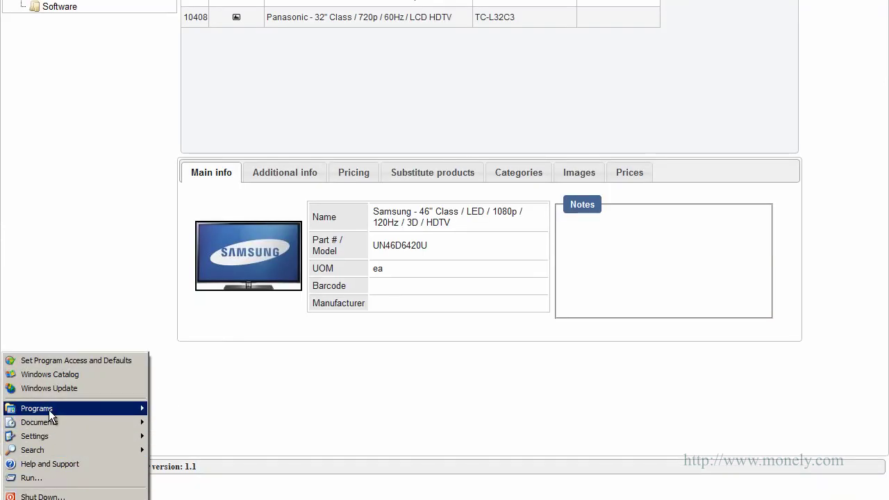
mouse_move(49, 410)
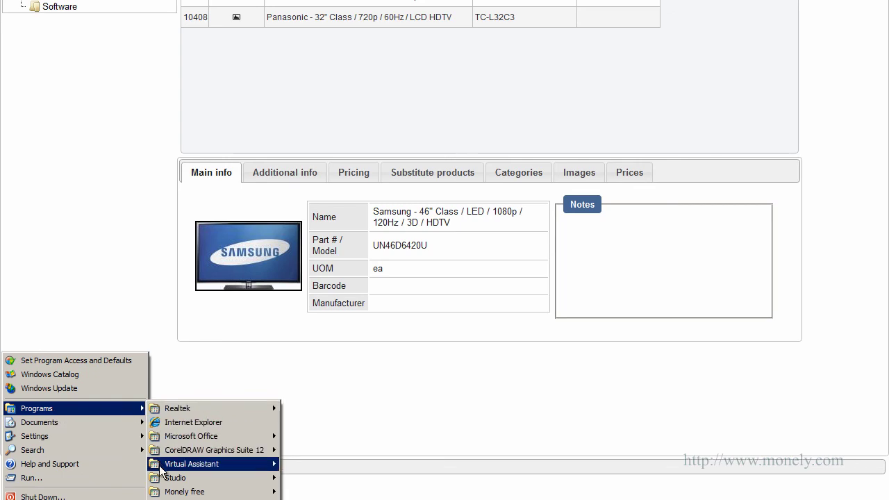
mouse_move(161, 492)
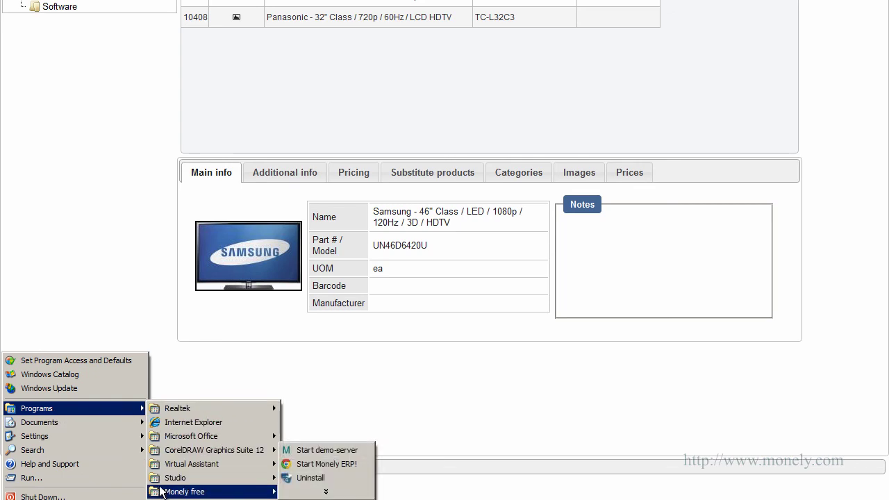
click(312, 465)
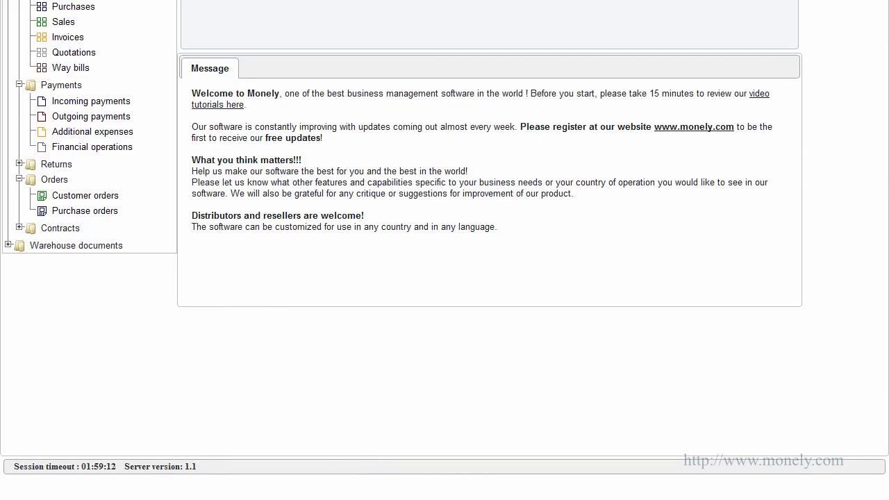
Open the C:\Program Files\Monely free\db folder and locate the DEMO_DATABASE.FDB and DATABASE.FDB database files.
click(265, 497)
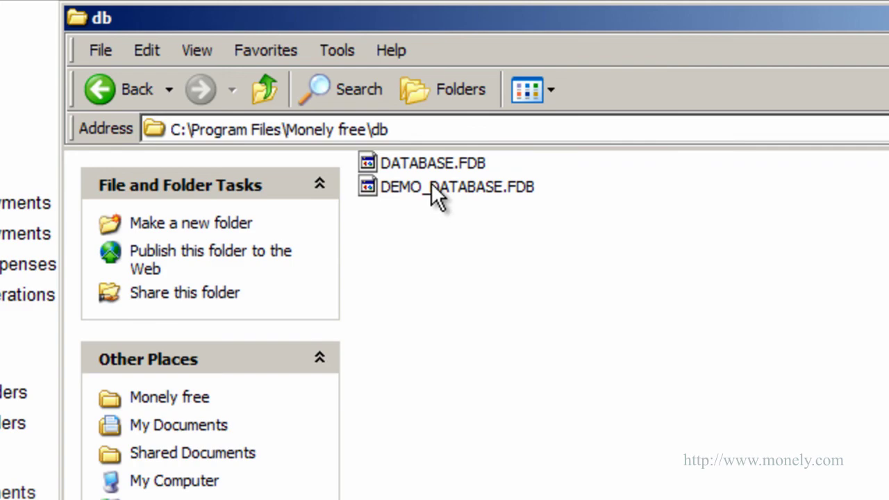
click(431, 184)
click(431, 162)
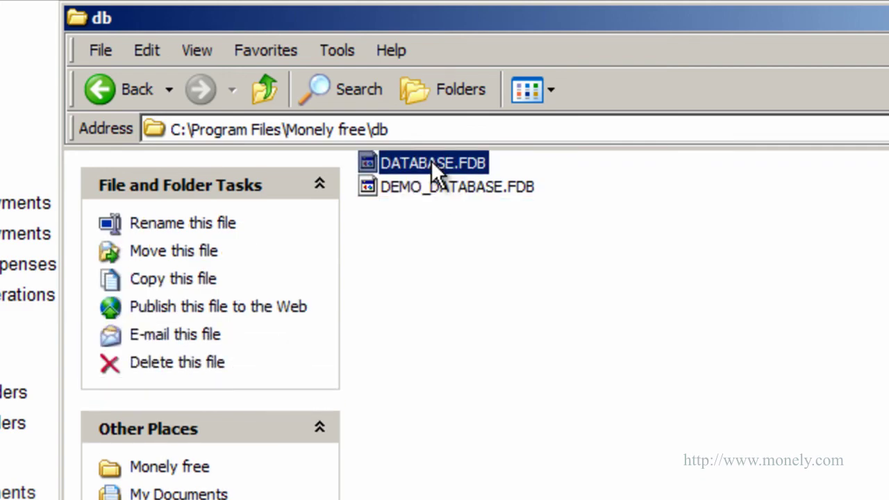